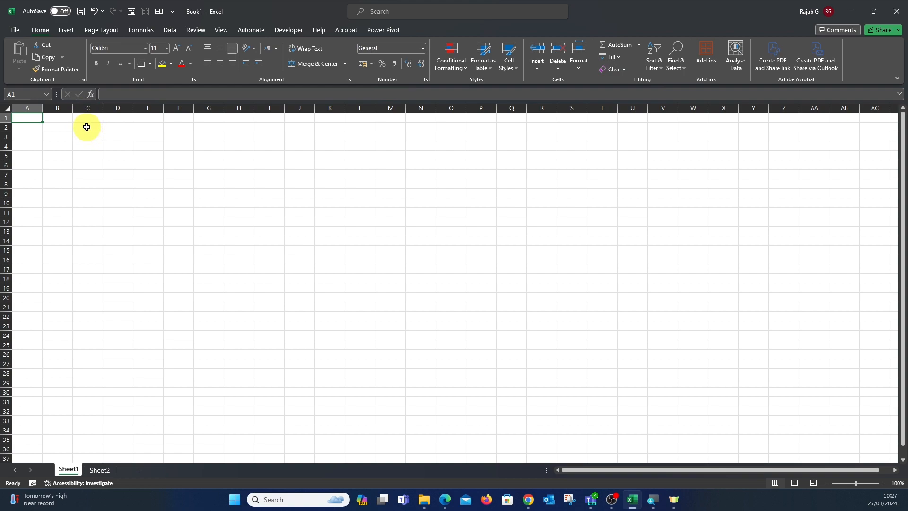
- Enter the column headings product, product details, quantity, price unit and cost in cells C2 to G2
click(86, 126)
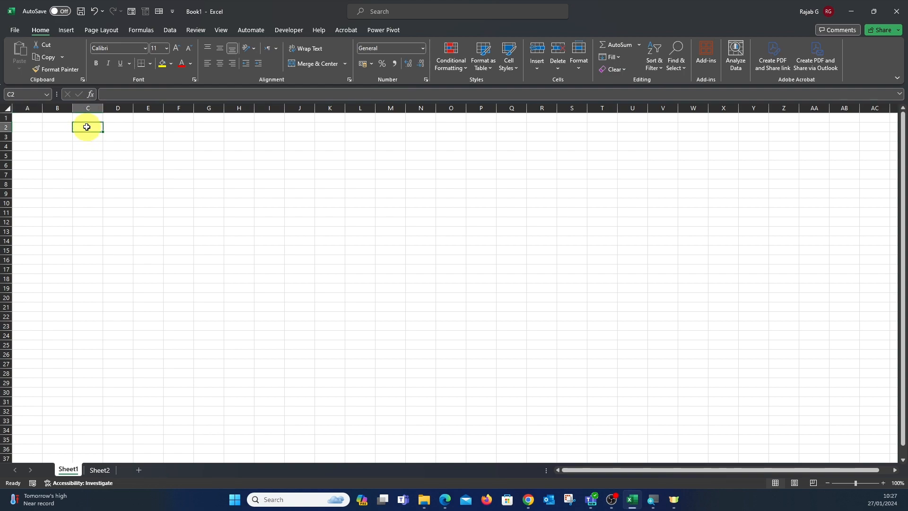
text(product)
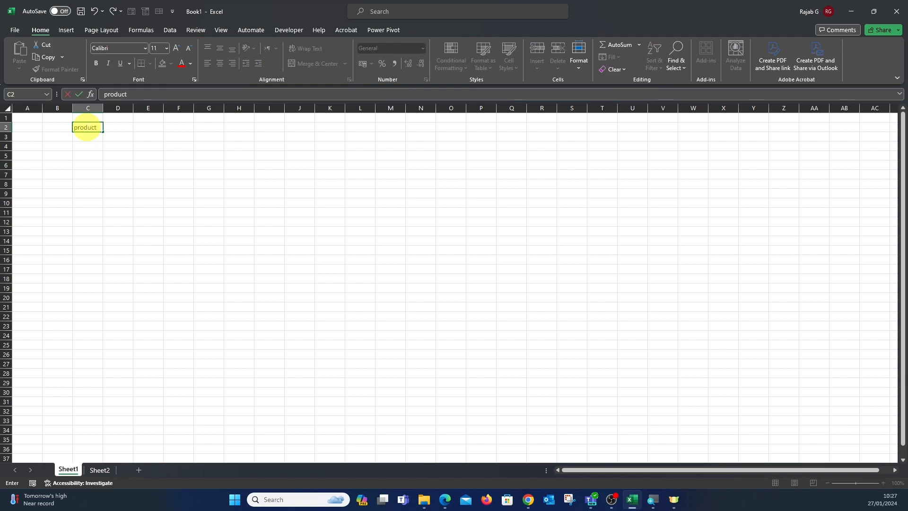
key(Tab)
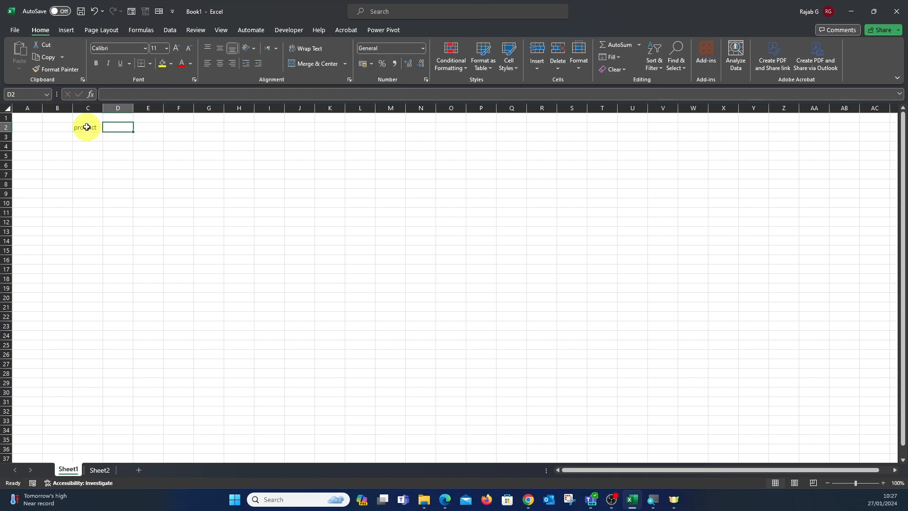
text(product det)
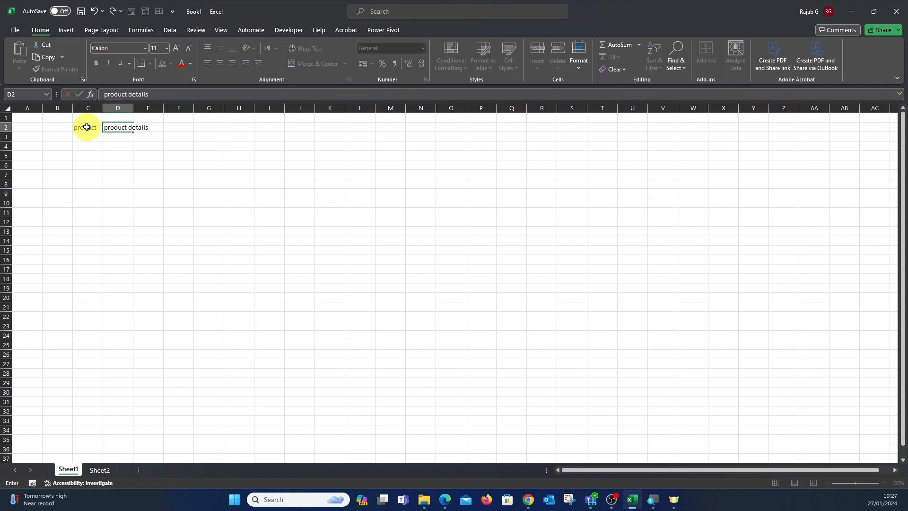
text(ails)
key(Tab)
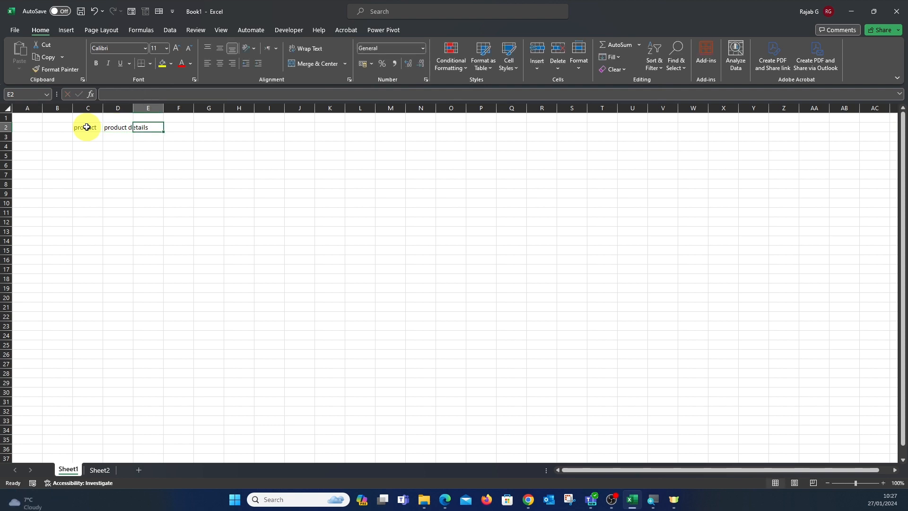
text(quantity)
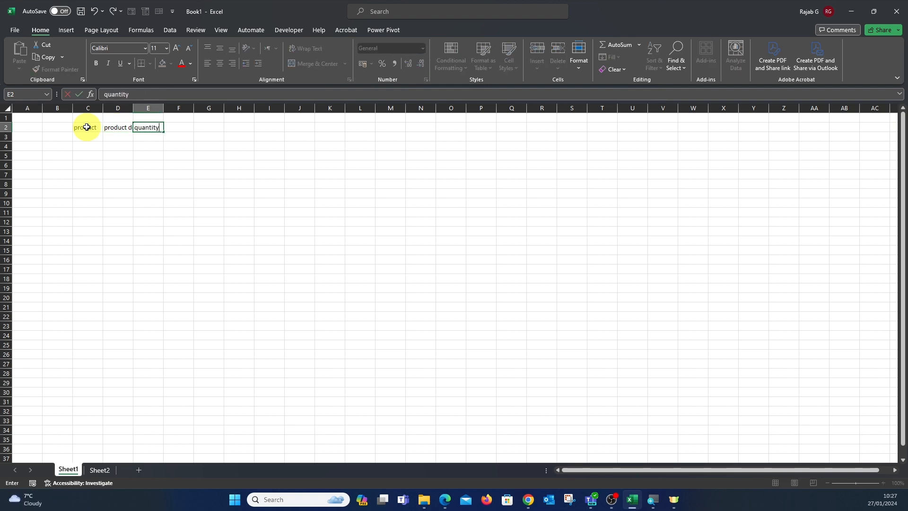
key(Tab)
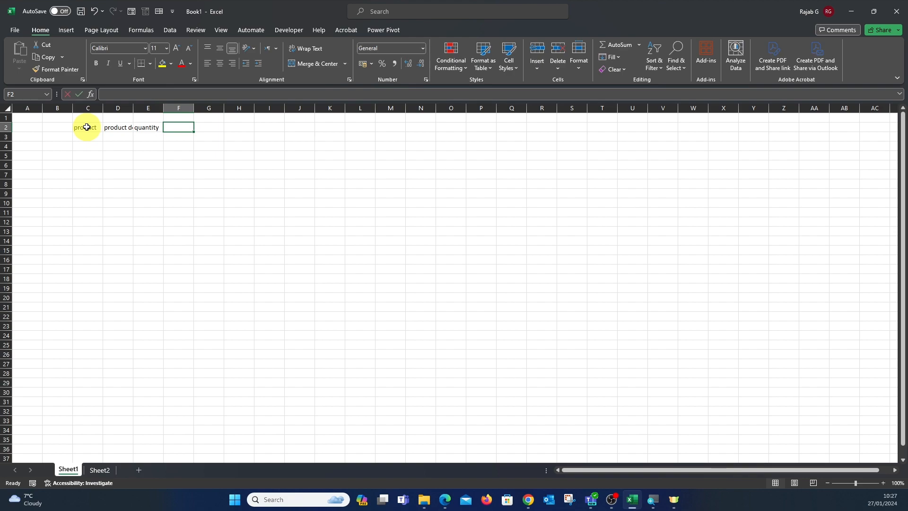
text(price unit)
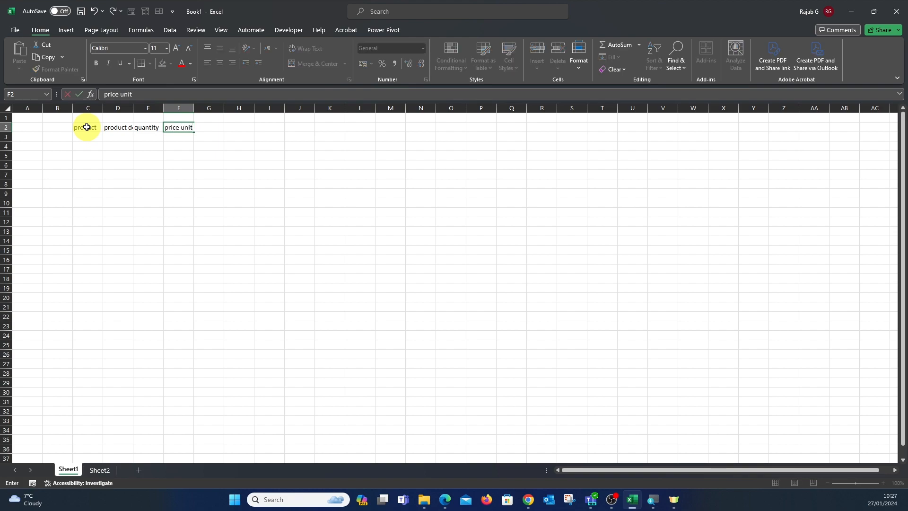
key(Tab)
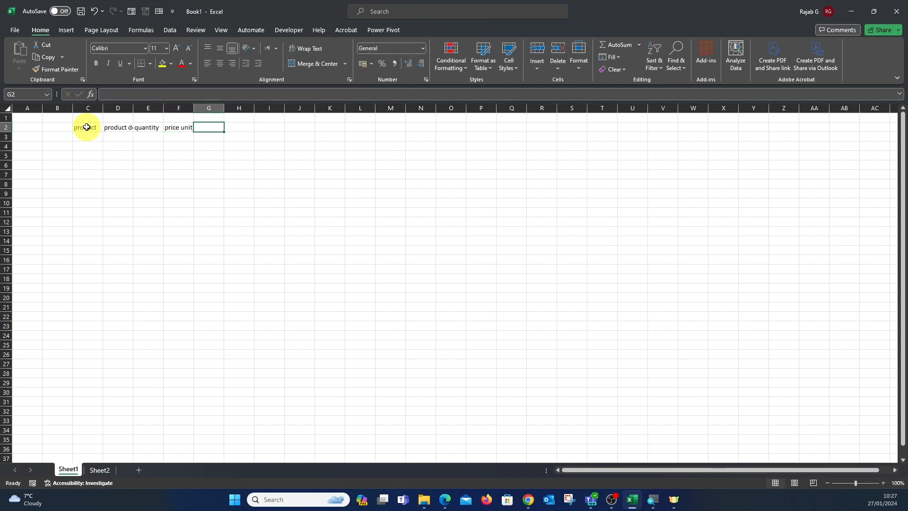
text(cost)
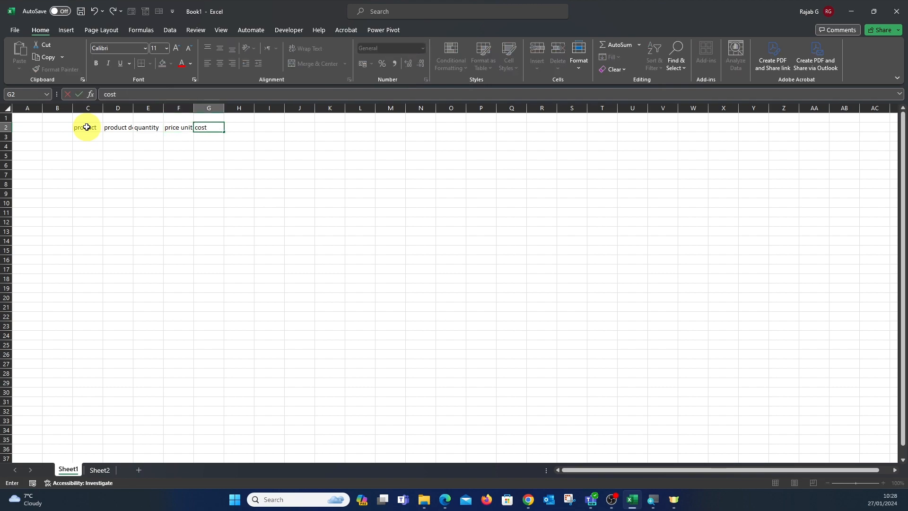
click(113, 137)
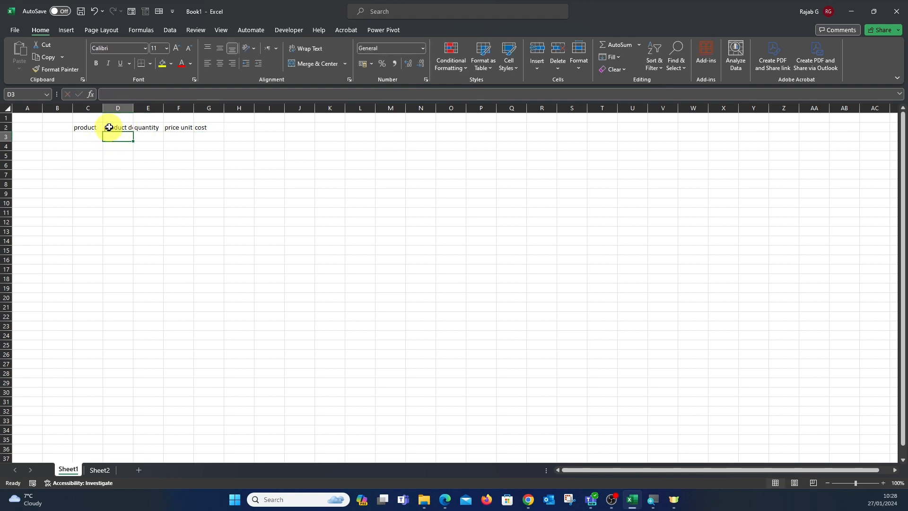
click(109, 127)
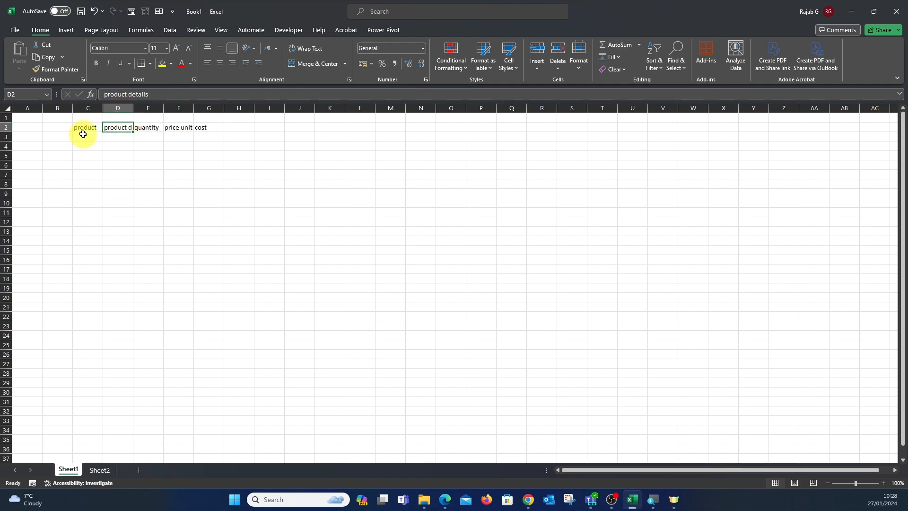
- Fill in the first item below the headings with rice in C3 and 10kg in D3
click(82, 135)
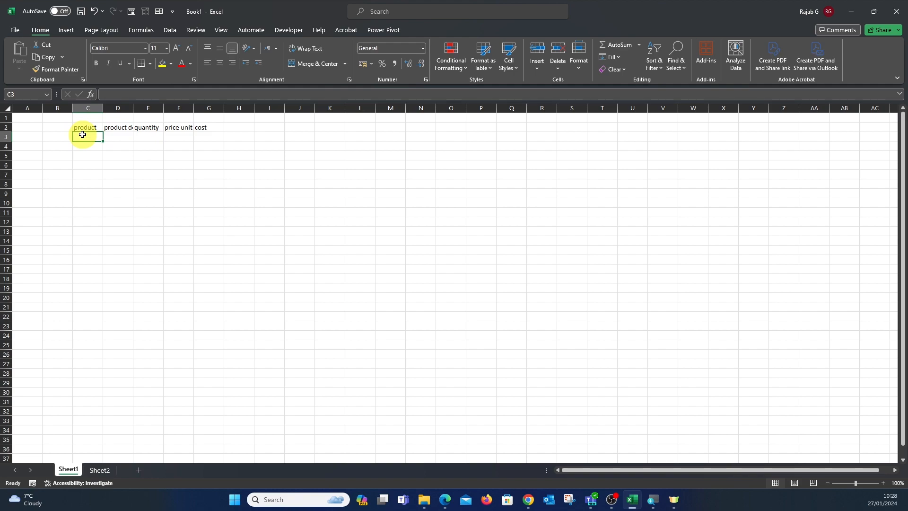
text(rice)
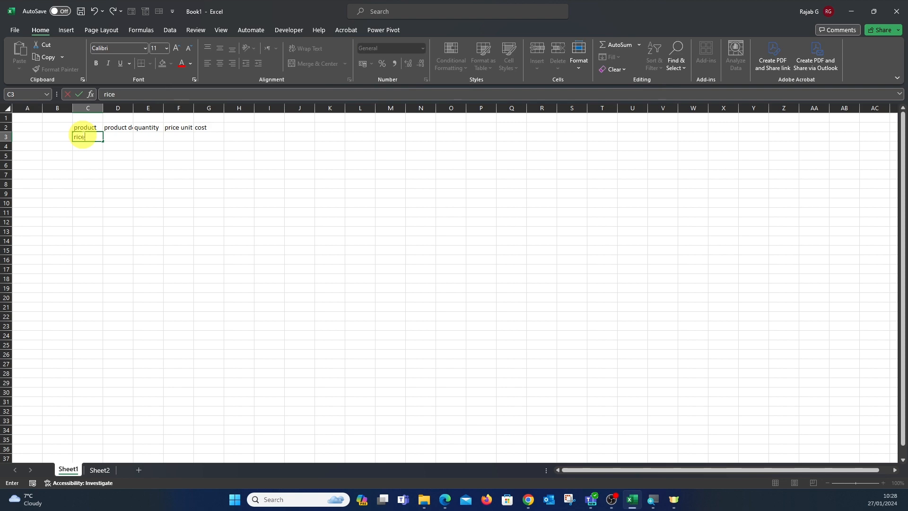
click(118, 135)
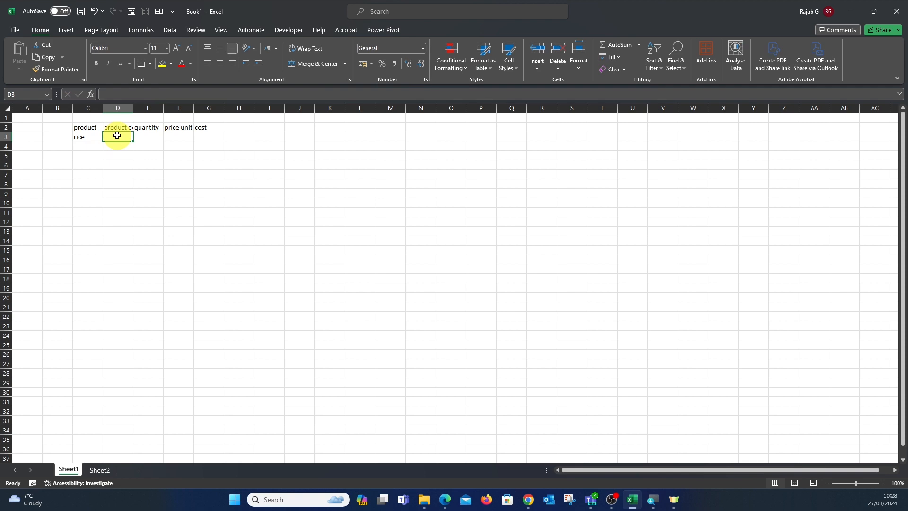
text(10kg)
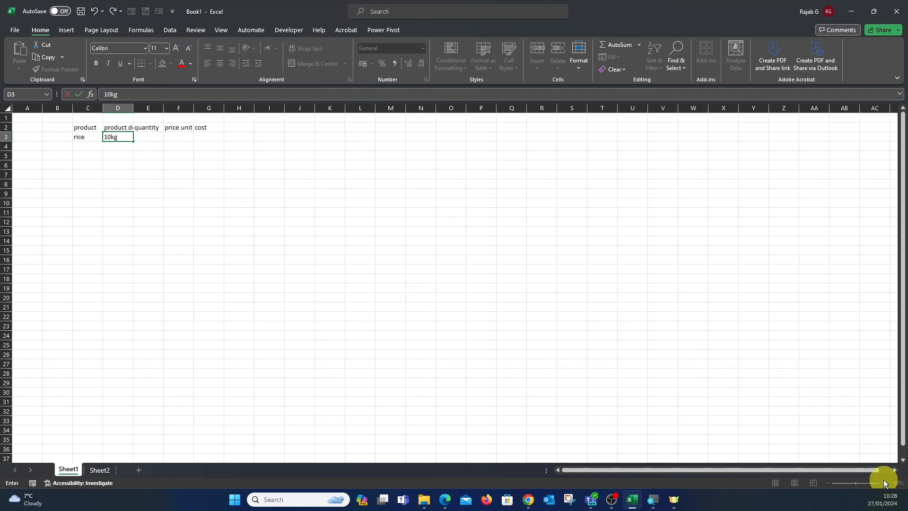
click(814, 382)
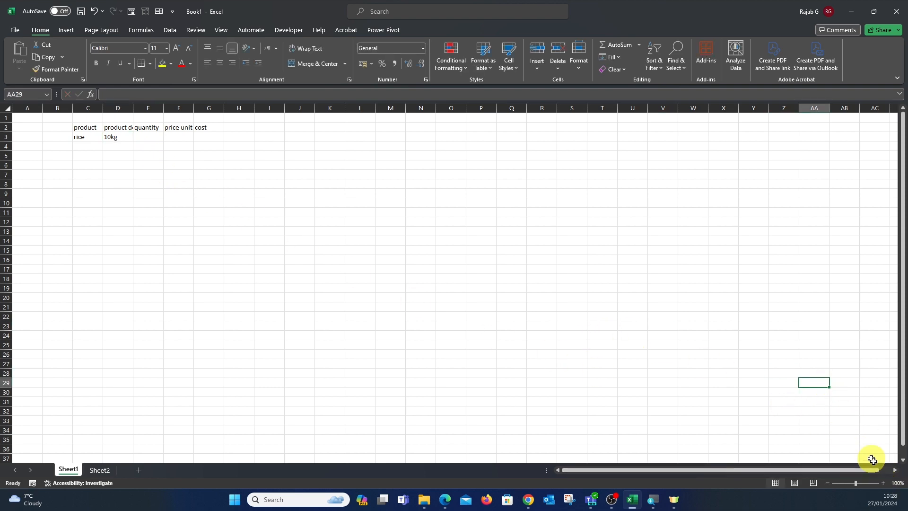
click(882, 482)
click(882, 483)
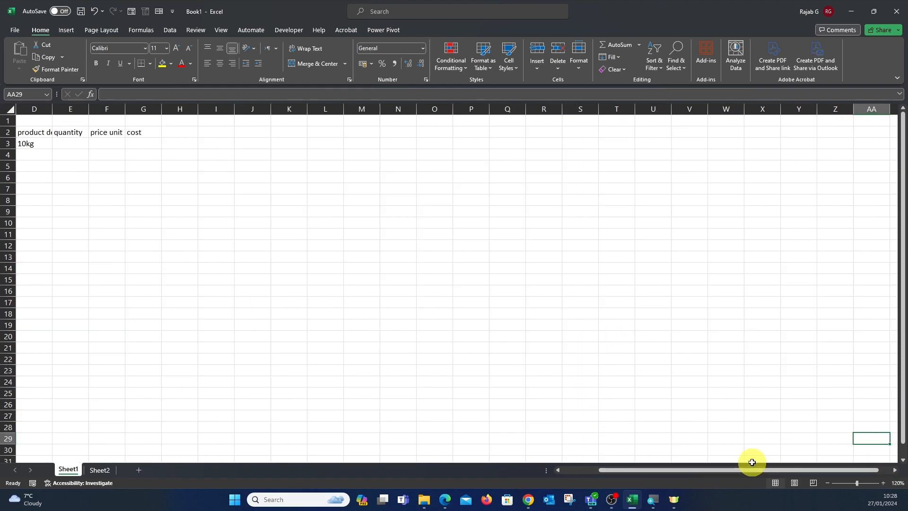
drag(756, 470, 703, 468)
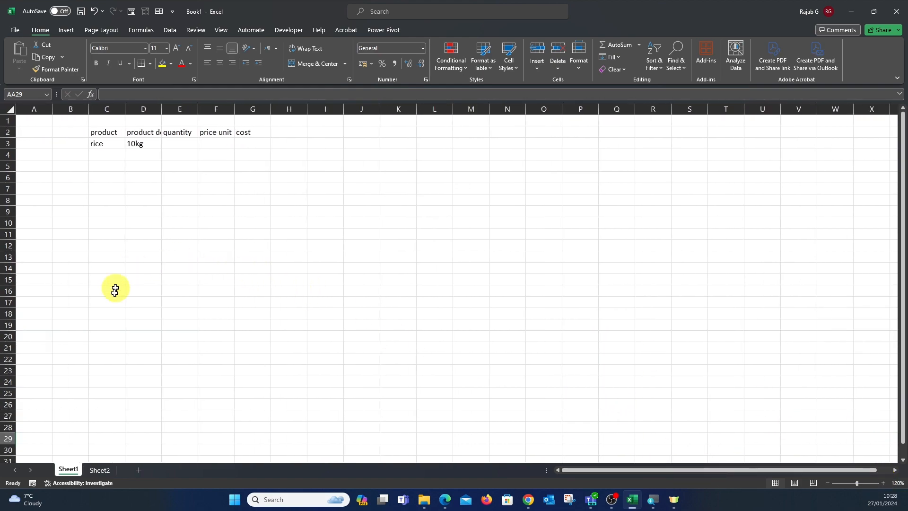
- Switch to Sheet2 and correct the misspelled heading in E2 to quantity
click(100, 469)
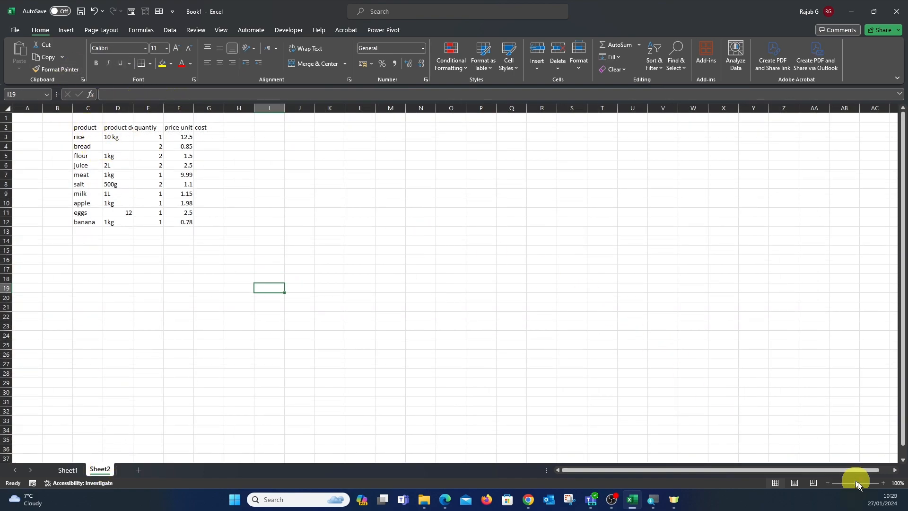
click(882, 483)
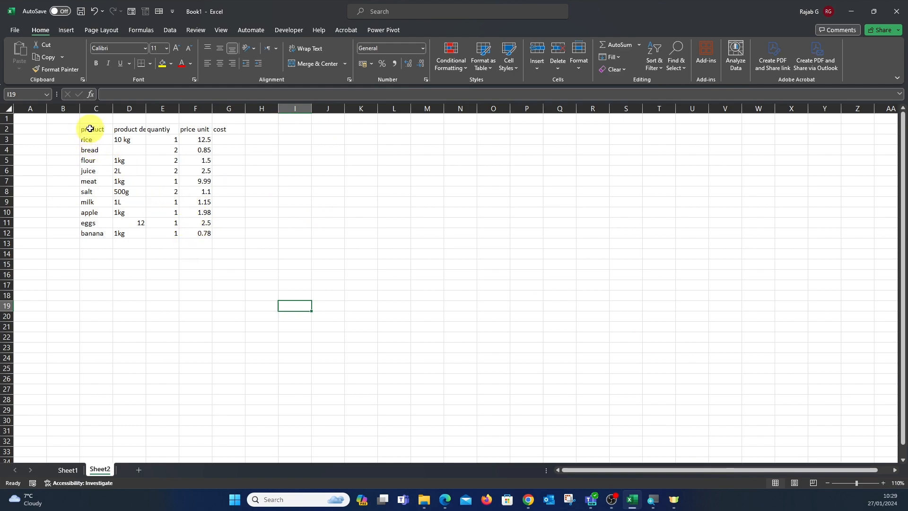
click(163, 129)
click(122, 94)
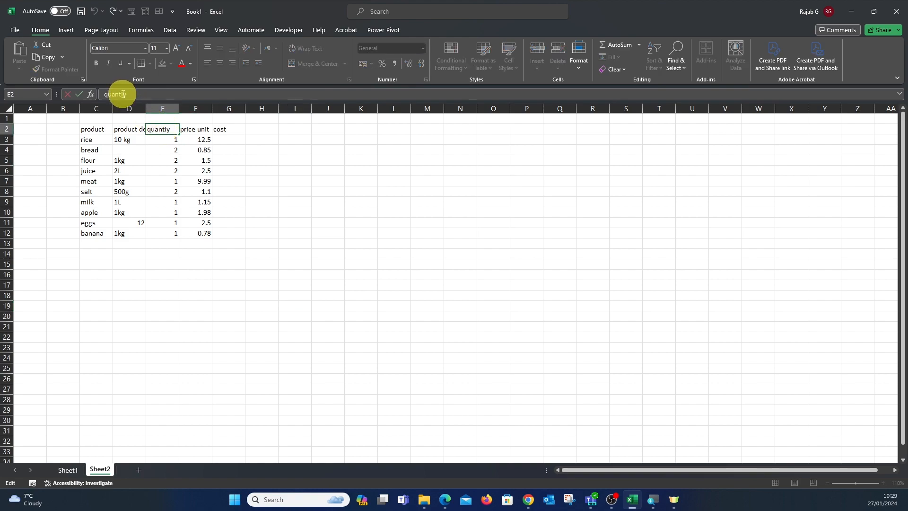
click(197, 129)
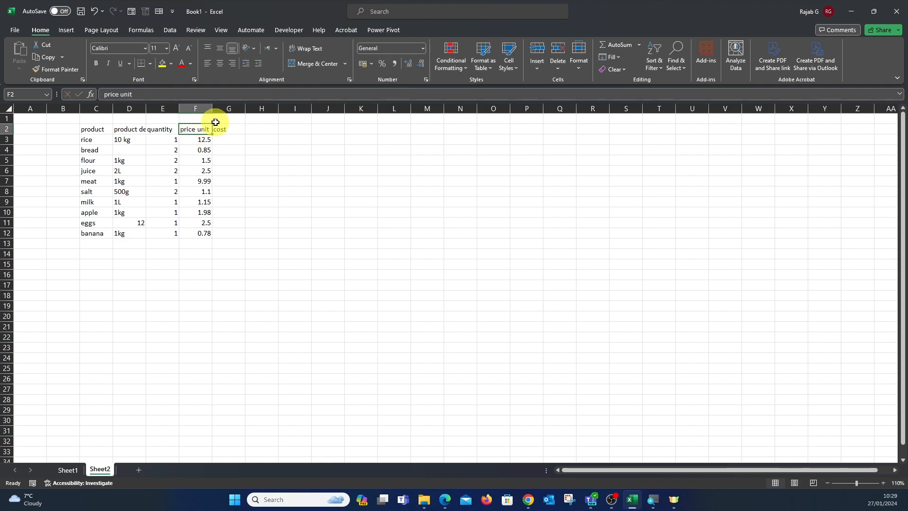
click(224, 128)
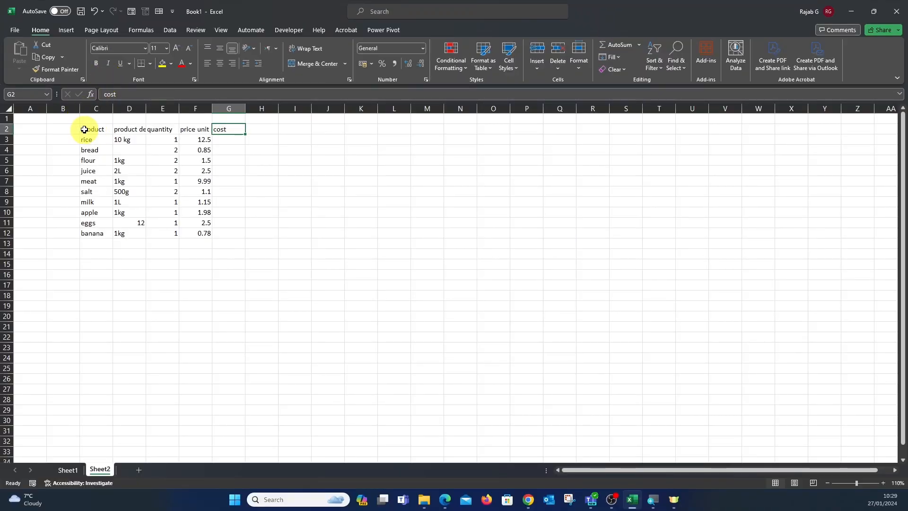
- Widen column D until the full product details heading fits on one line
click(125, 131)
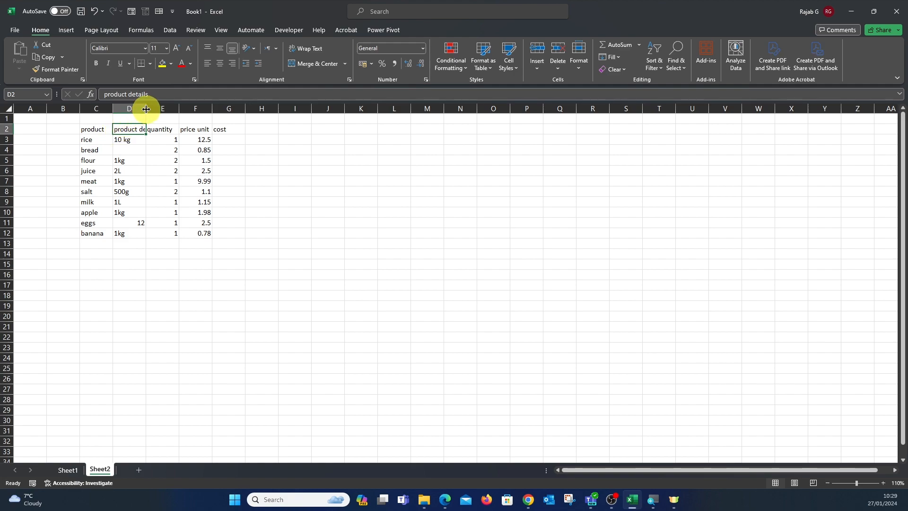
drag(147, 109, 163, 109)
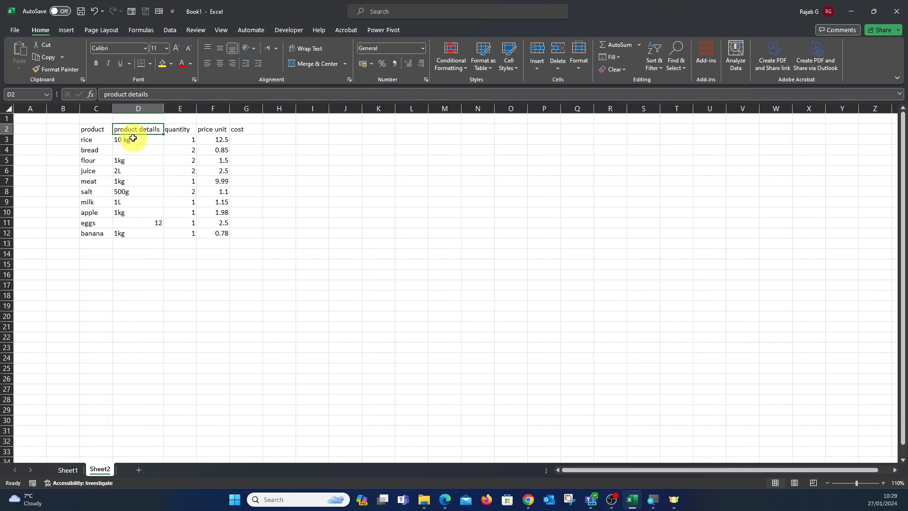
click(177, 127)
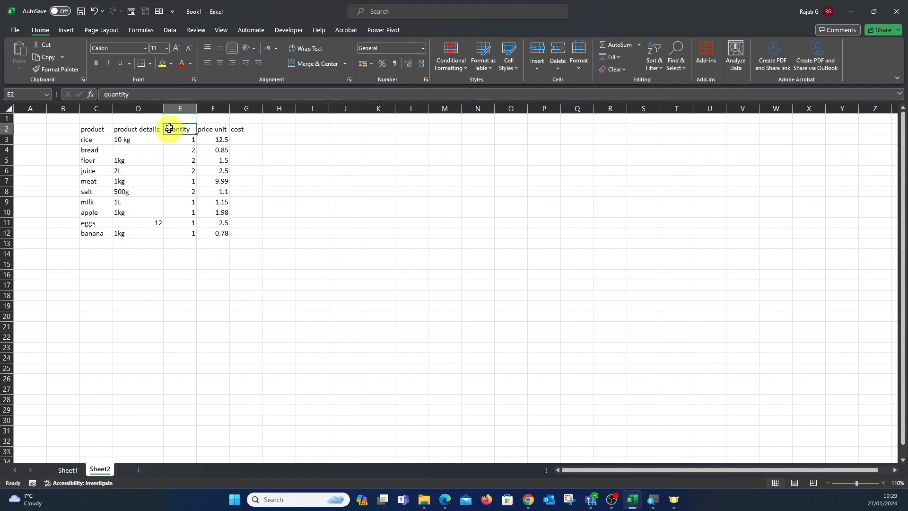
click(211, 130)
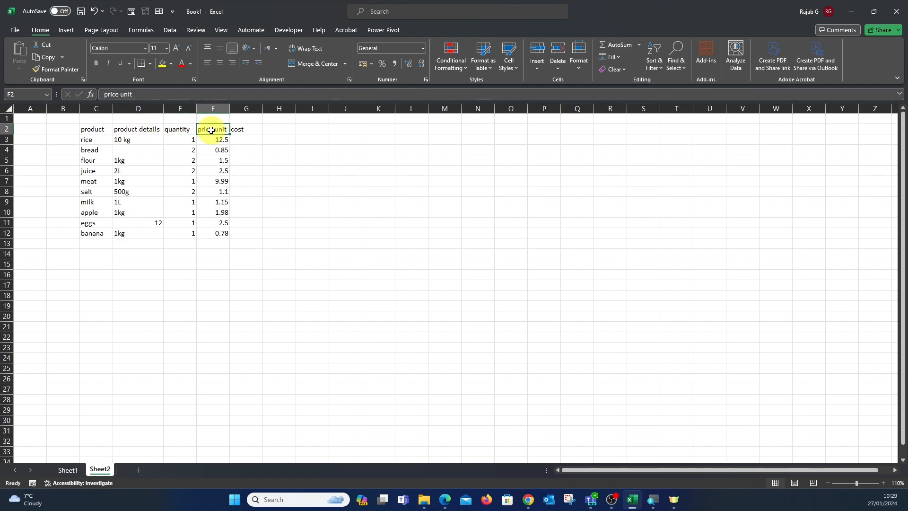
- Narrow column D slightly and wrap the text of the product details heading in D2
click(130, 128)
drag(163, 108, 154, 106)
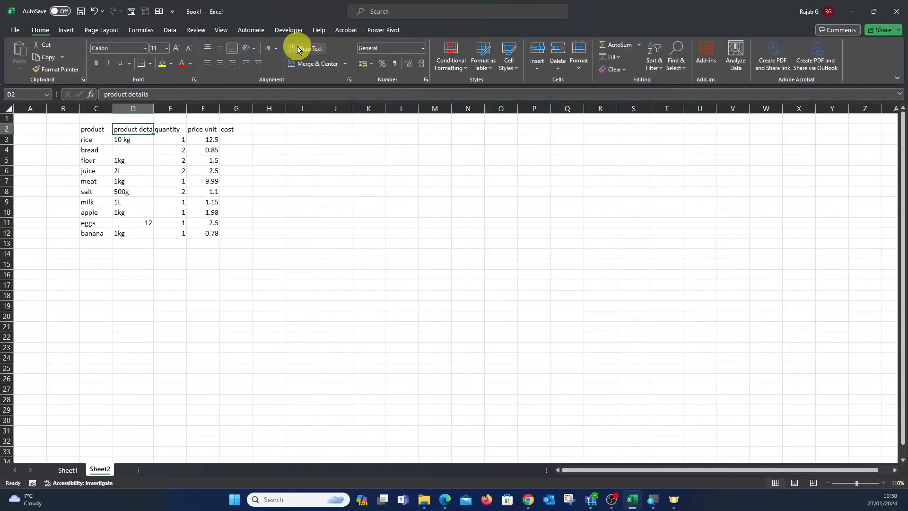
click(298, 48)
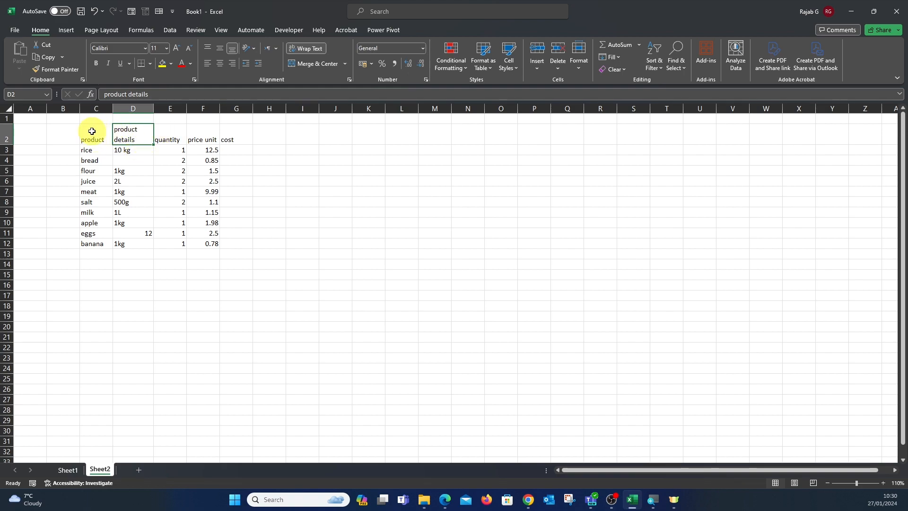
- Format the heading cells C2:G2 with a light grey fill, bold text and middle vertical alignment
drag(89, 130, 225, 133)
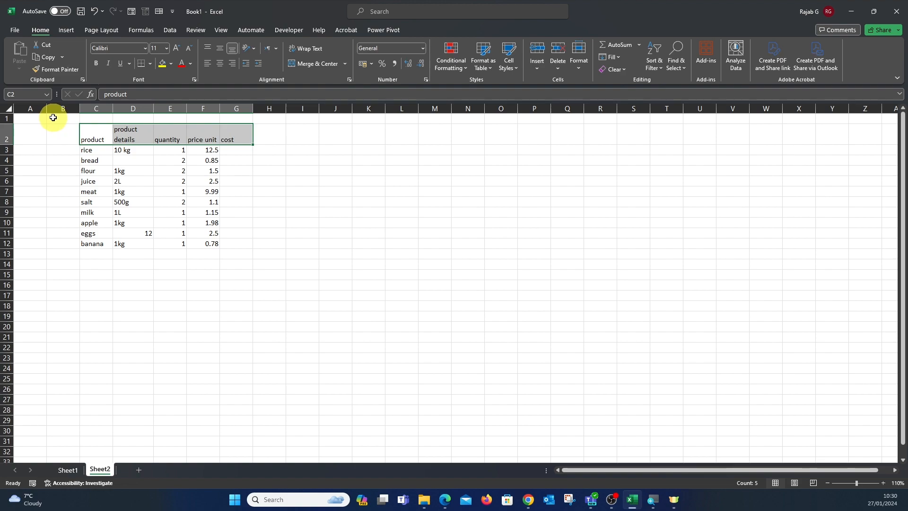
click(172, 65)
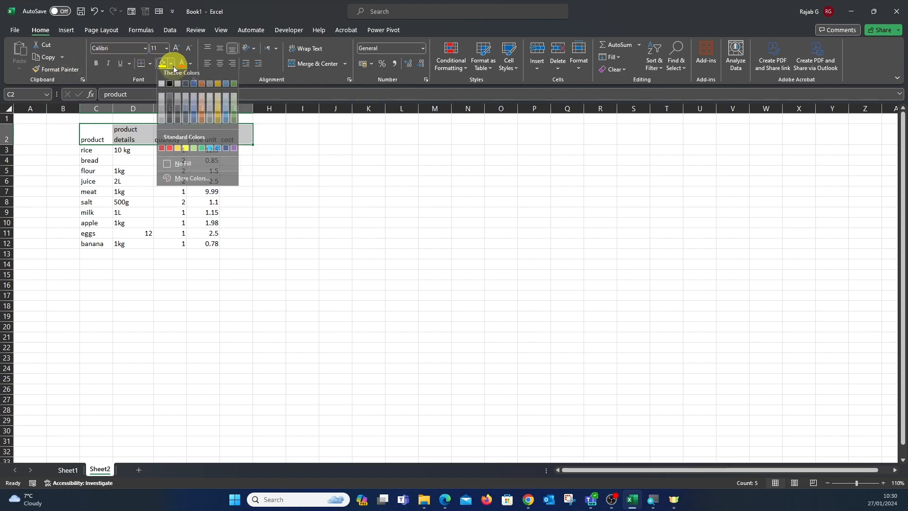
click(162, 111)
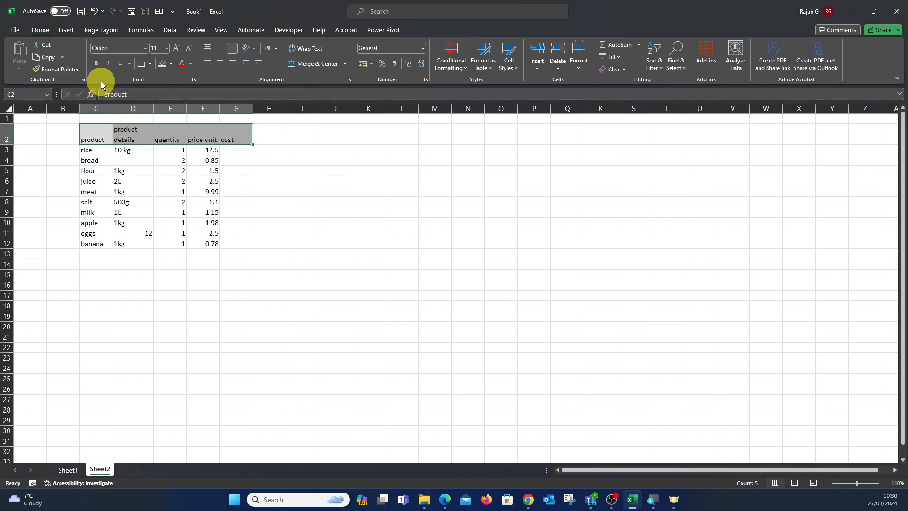
click(95, 63)
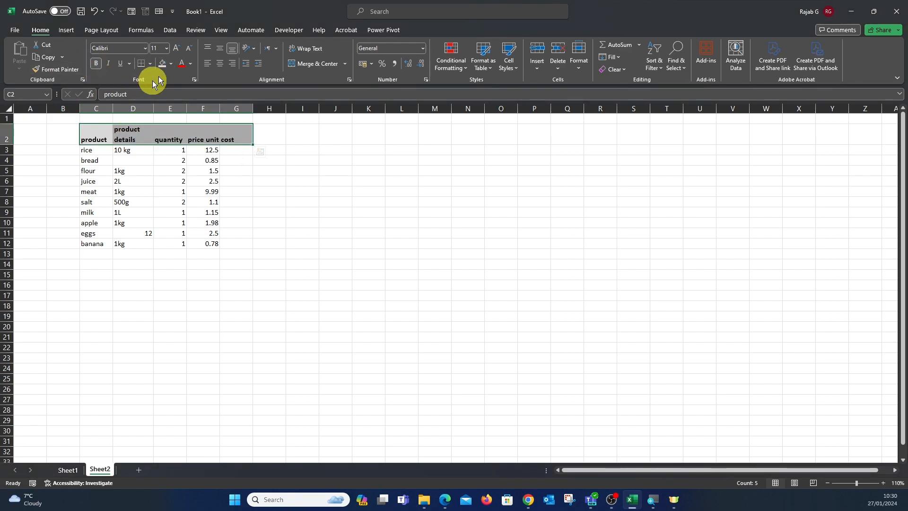
click(220, 49)
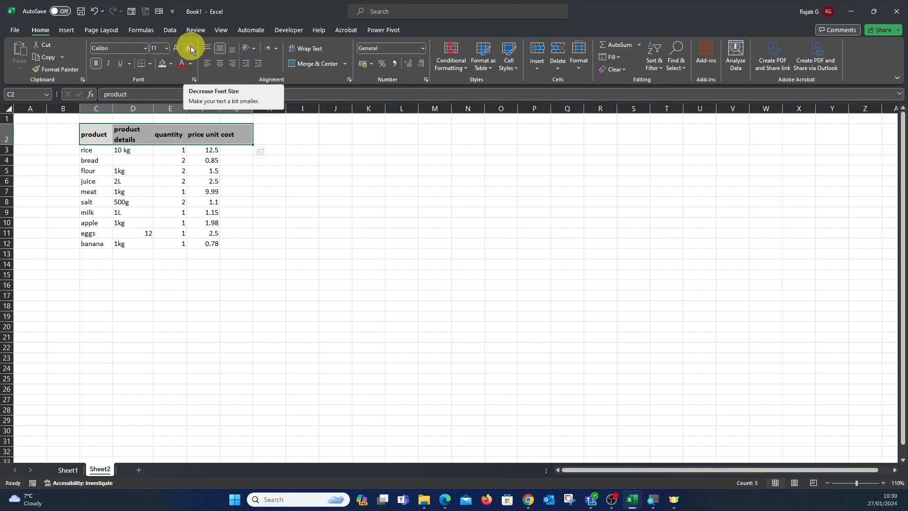
click(145, 47)
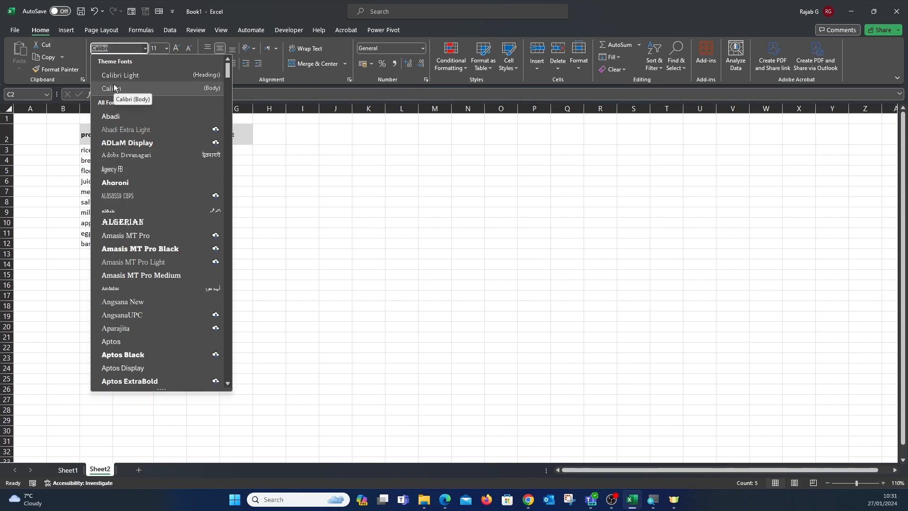
click(276, 123)
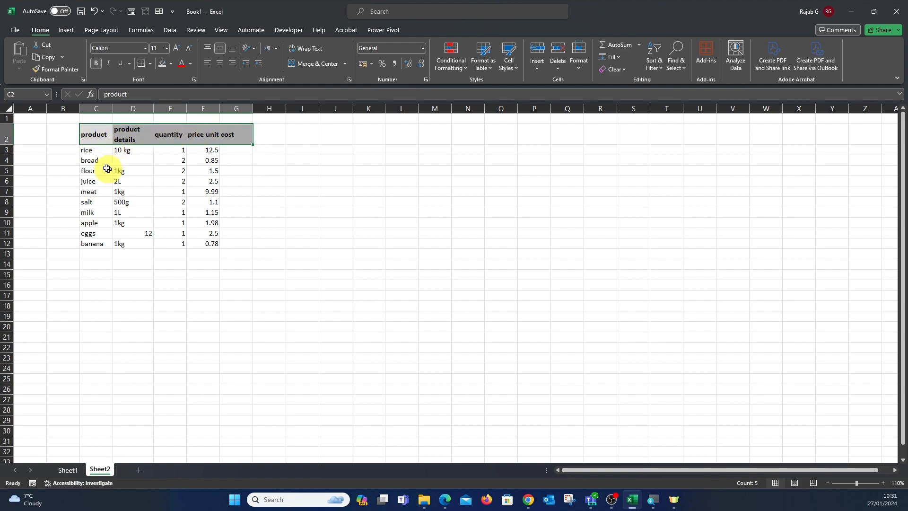
click(96, 218)
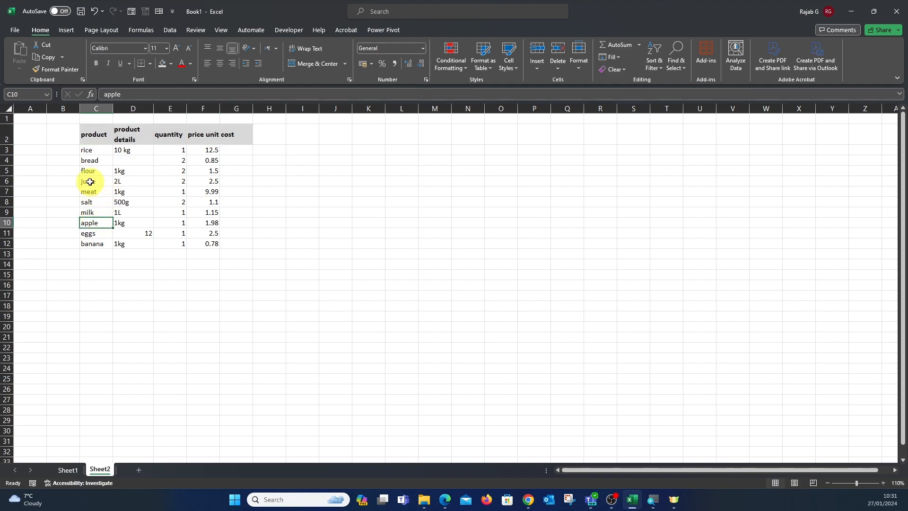
- Apply all borders to the whole shopping list table, C2:G12, including the empty cost column
drag(87, 136, 233, 245)
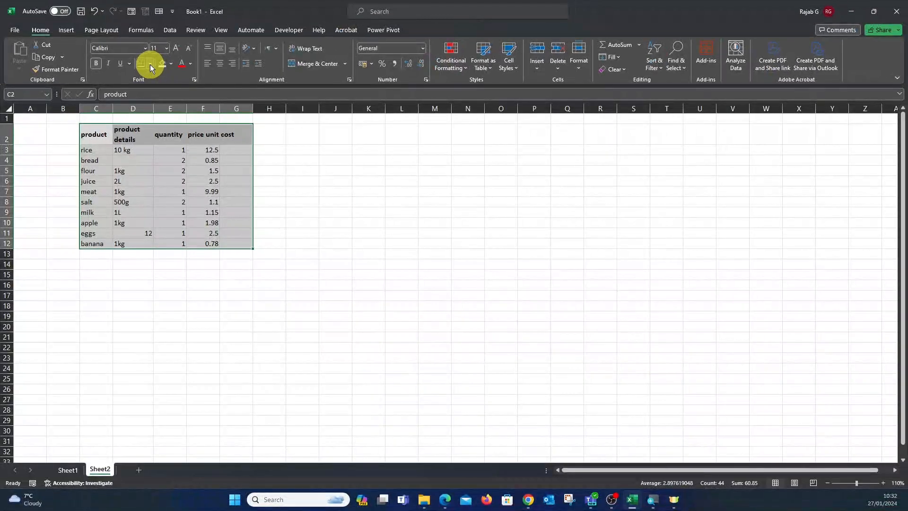
click(149, 64)
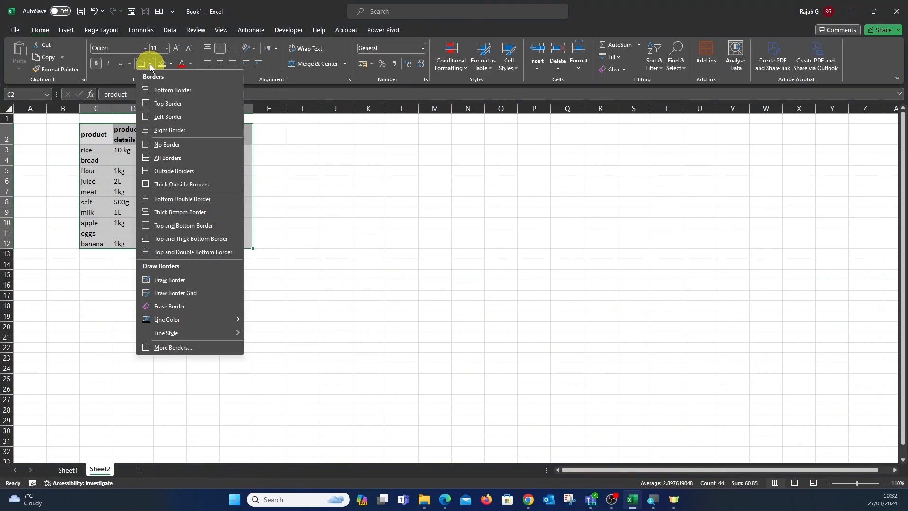
click(161, 159)
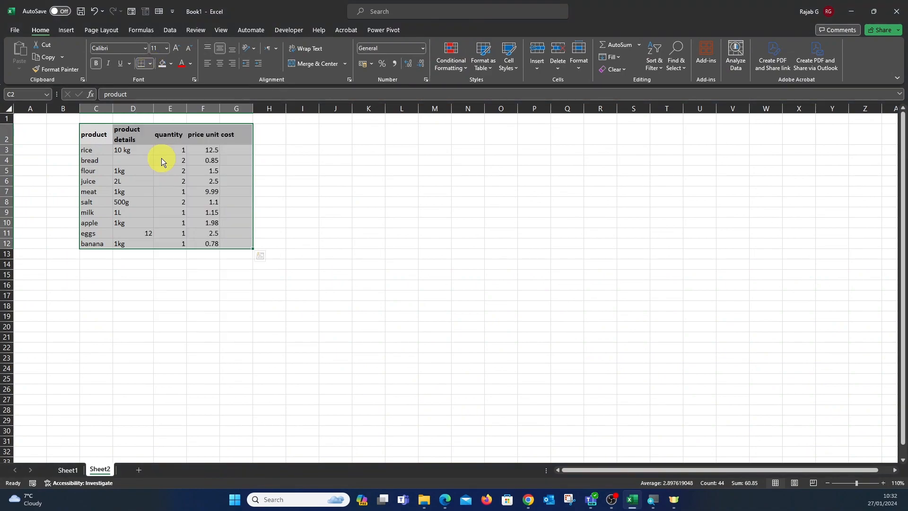
click(309, 223)
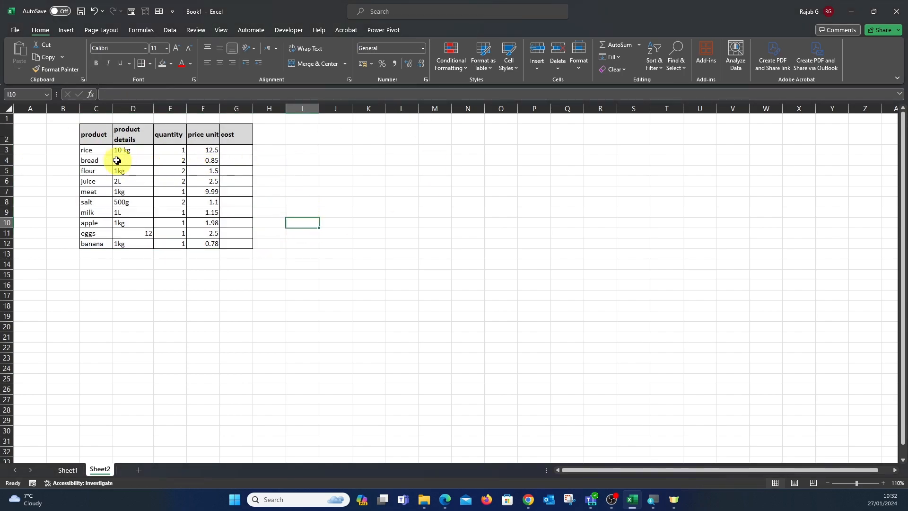